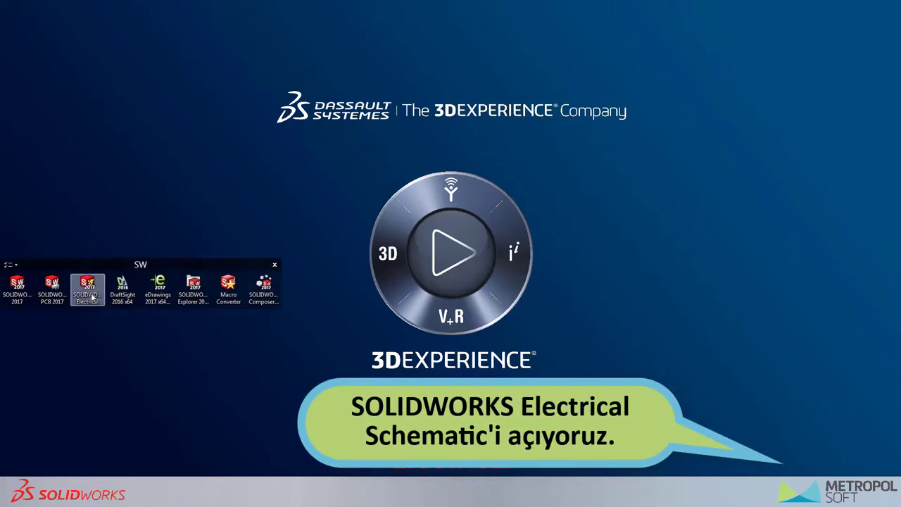
Launch SOLIDWORKS Electrical and open the SWElectrical Hands-On 2017 (START) project.
{"action": "left_click", "coordinate": [87, 290]}
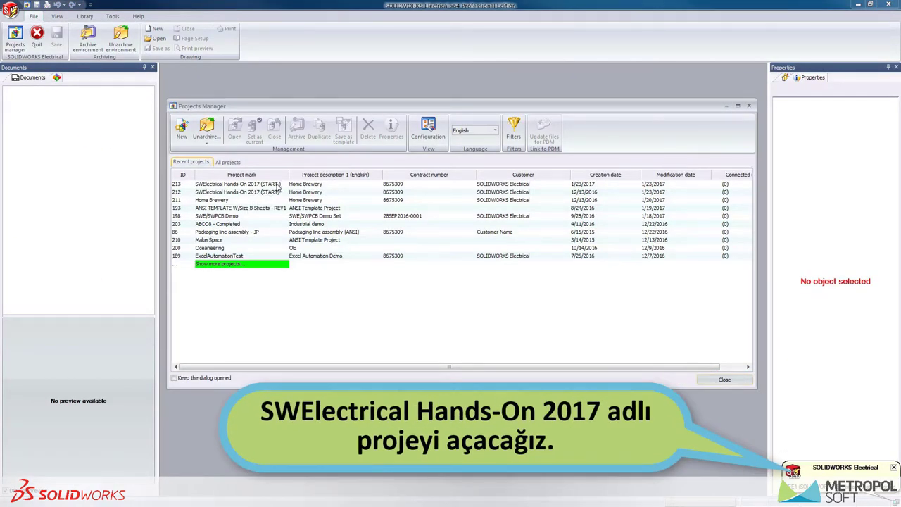
{"action": "left_click", "coordinate": [278, 186]}
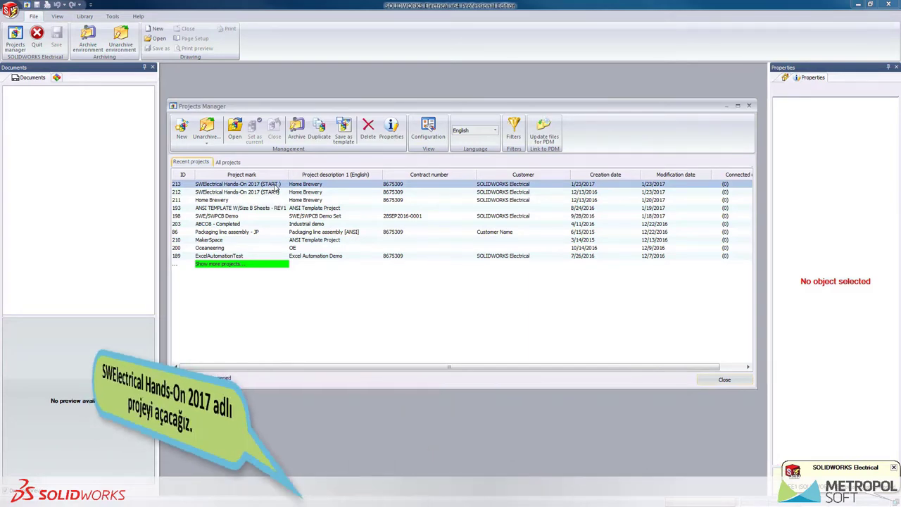
{"action": "double_click", "coordinate": [276, 185]}
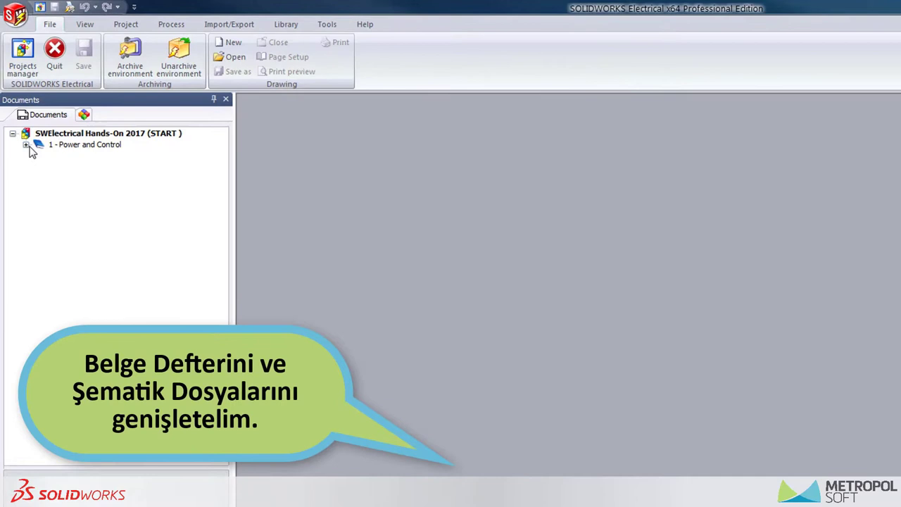
Open page 04 - Power Distribution #1 from 1 - Power and Control > 2 - Schematics.
{"action": "left_click", "coordinate": [26, 145]}
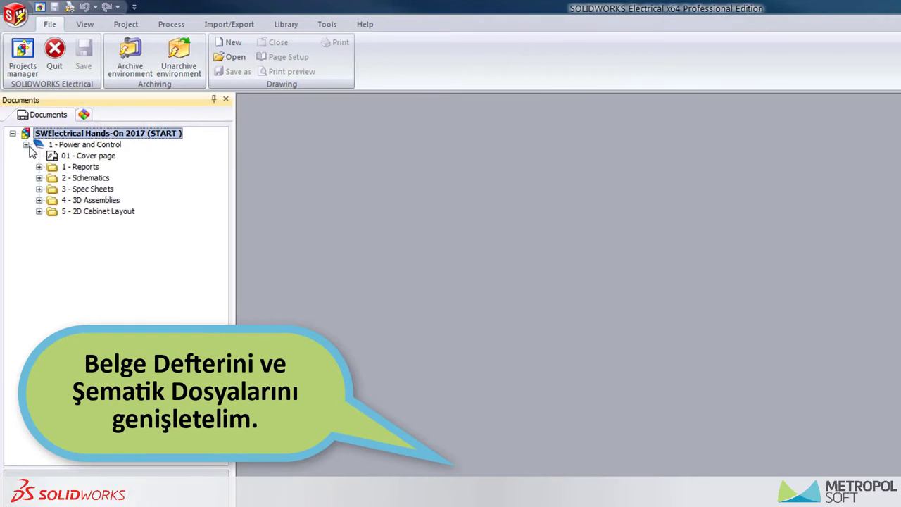
{"action": "left_click", "coordinate": [38, 178]}
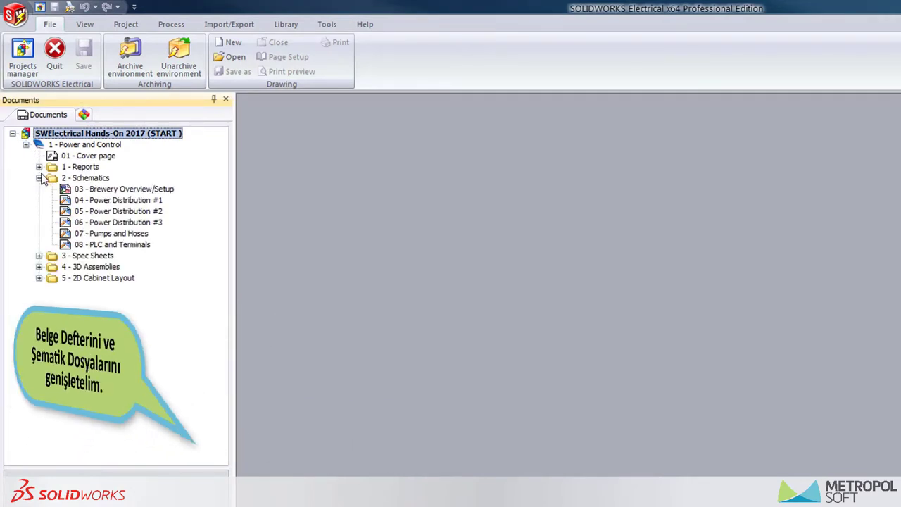
{"action": "left_click", "coordinate": [90, 201]}
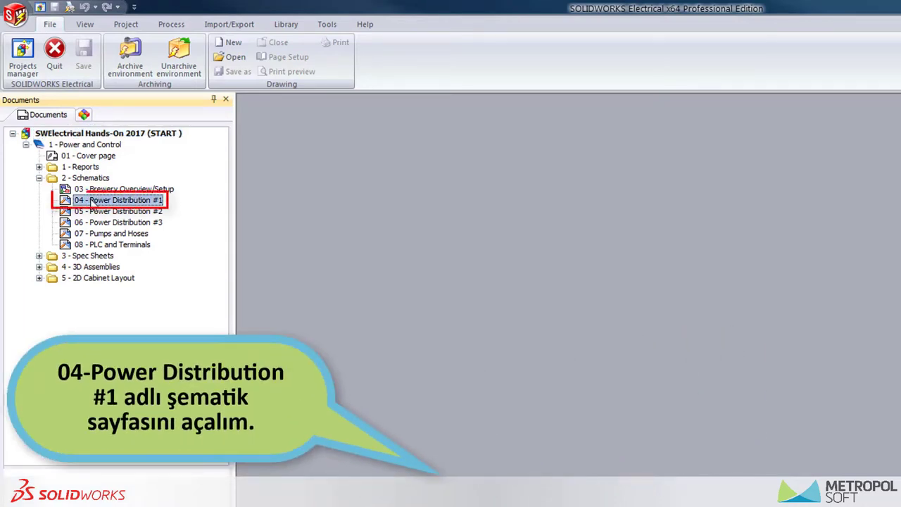
{"action": "double_click", "coordinate": [91, 201]}
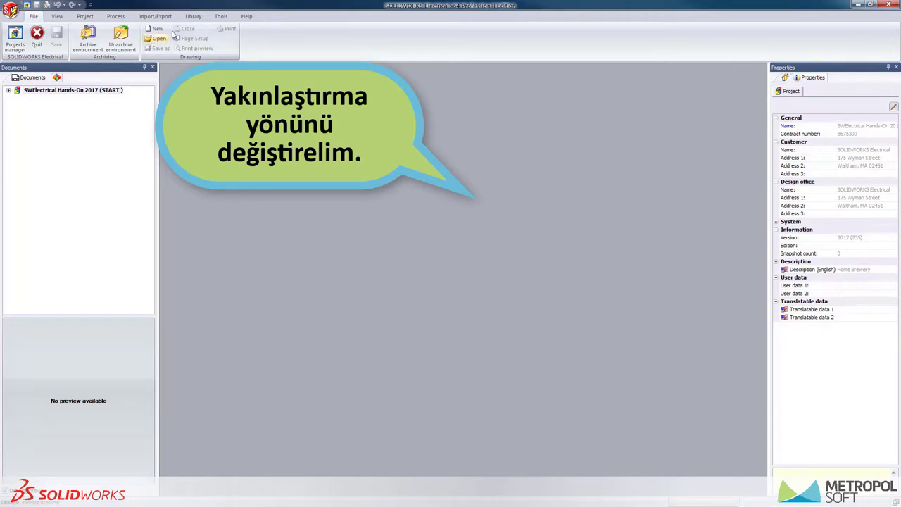
Apply the Interface configuration with Reverse zoom direction left unchecked.
{"action": "left_click", "coordinate": [216, 19]}
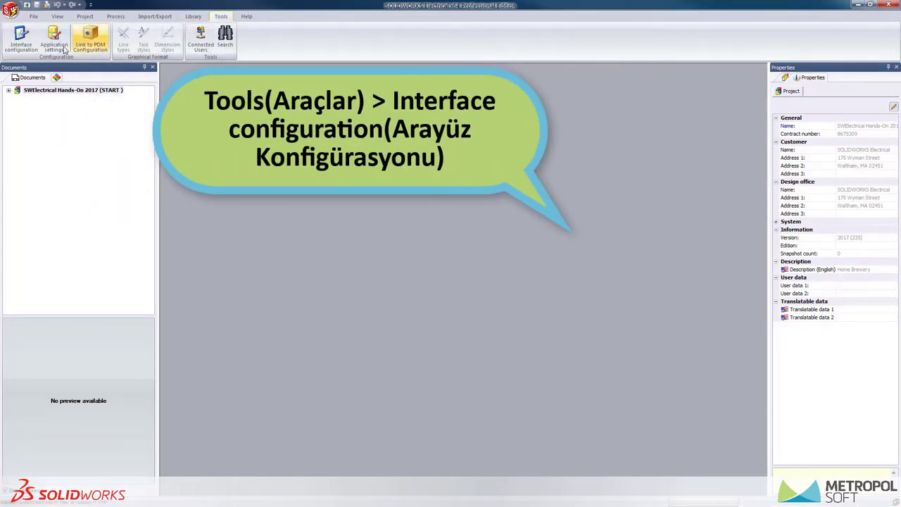
{"action": "left_click", "coordinate": [21, 39]}
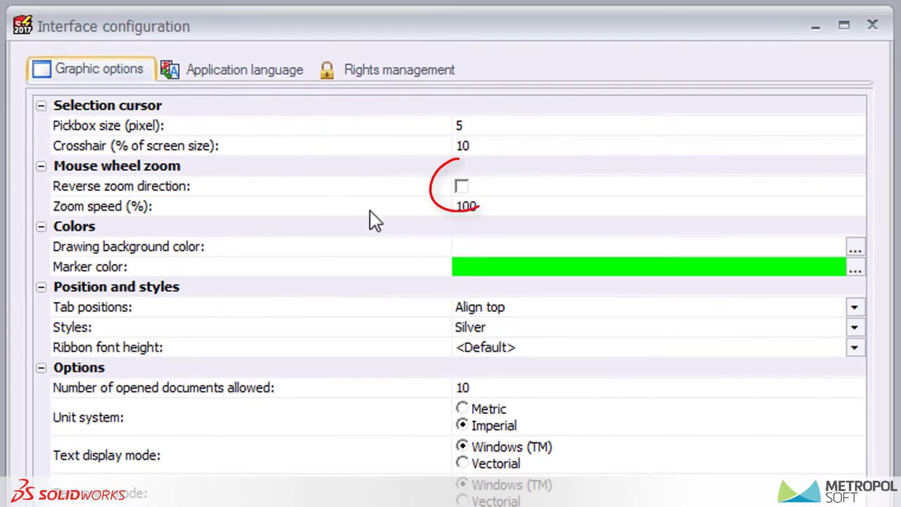
{"action": "left_click", "coordinate": [462, 187]}
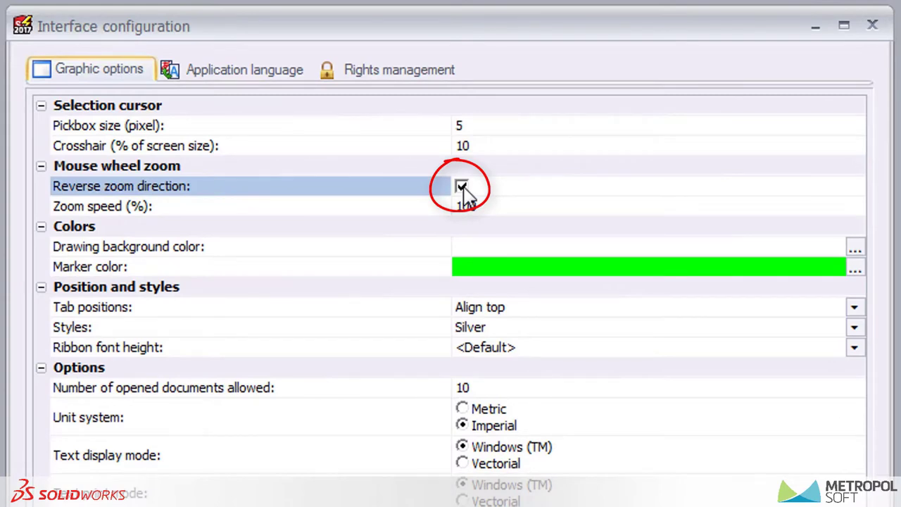
{"action": "left_click", "coordinate": [462, 188]}
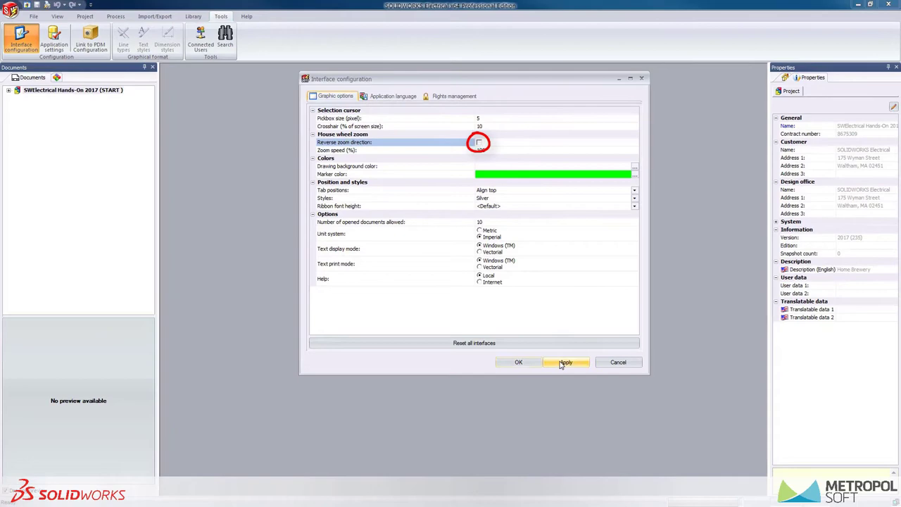
{"action": "left_click", "coordinate": [564, 362]}
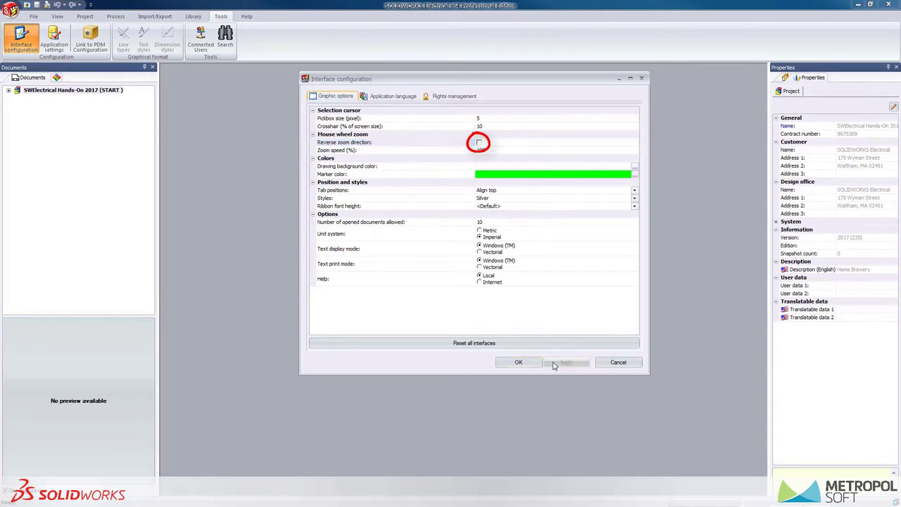
{"action": "left_click", "coordinate": [519, 363]}
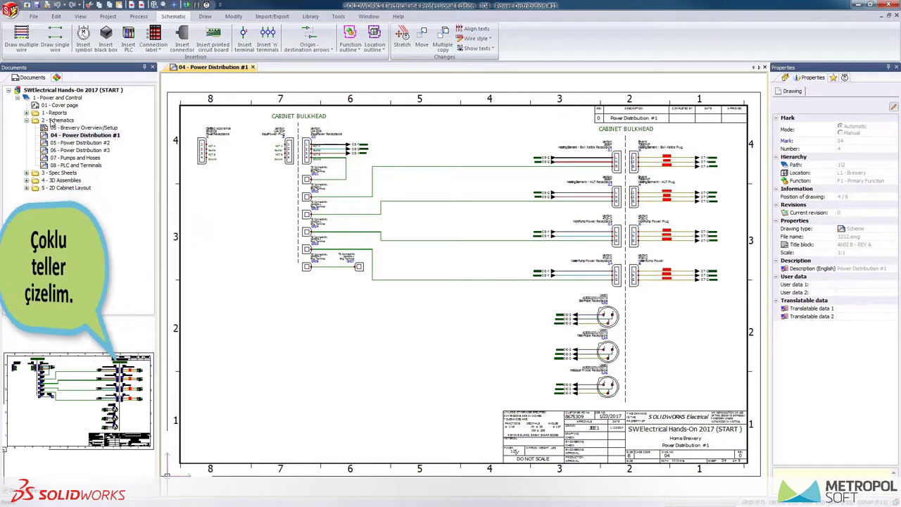
Start Draw multiple wires using the 240VAC Power - HOT A style at 0.125 spacing.
{"action": "left_click", "coordinate": [26, 46]}
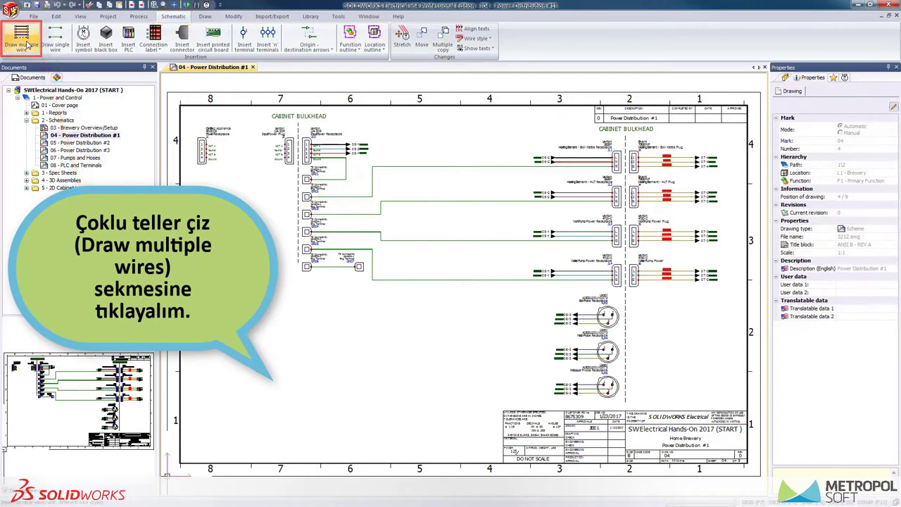
{"action": "left_click", "coordinate": [27, 46]}
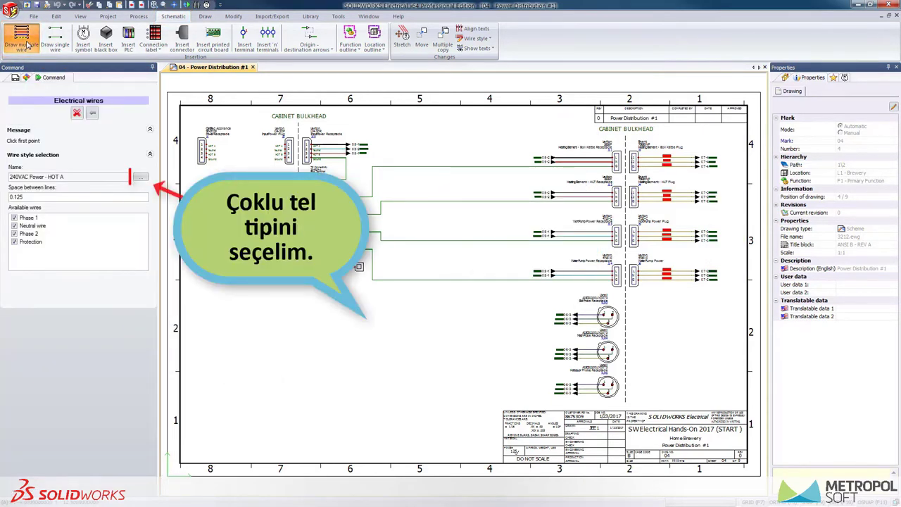
{"action": "left_click", "coordinate": [141, 178]}
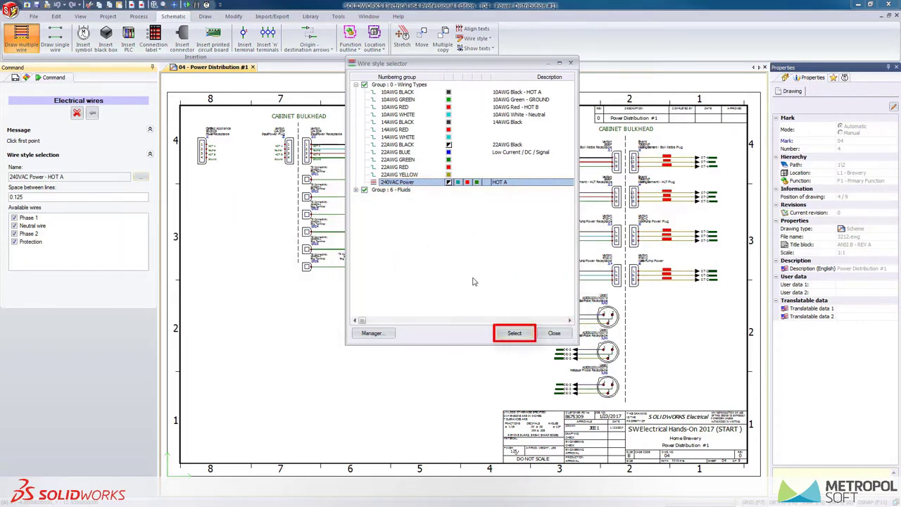
{"action": "left_click", "coordinate": [517, 334]}
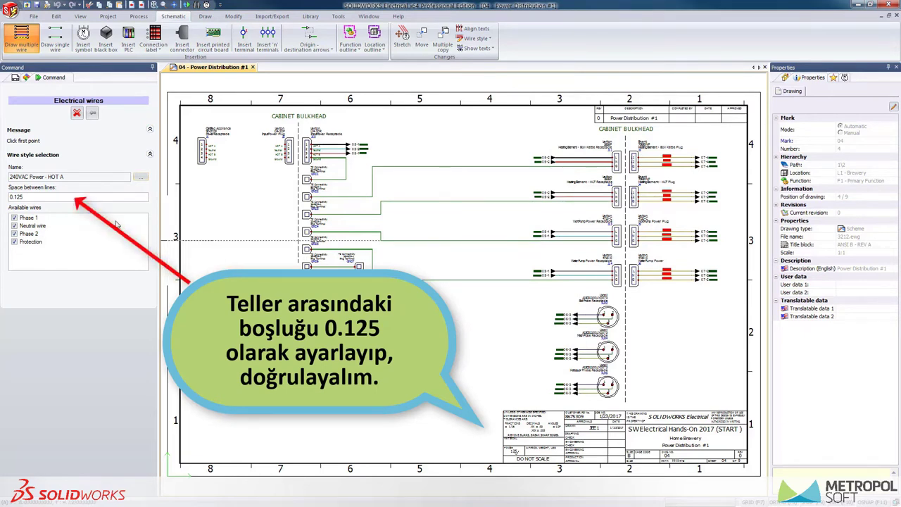
{"action": "left_click", "coordinate": [83, 197]}
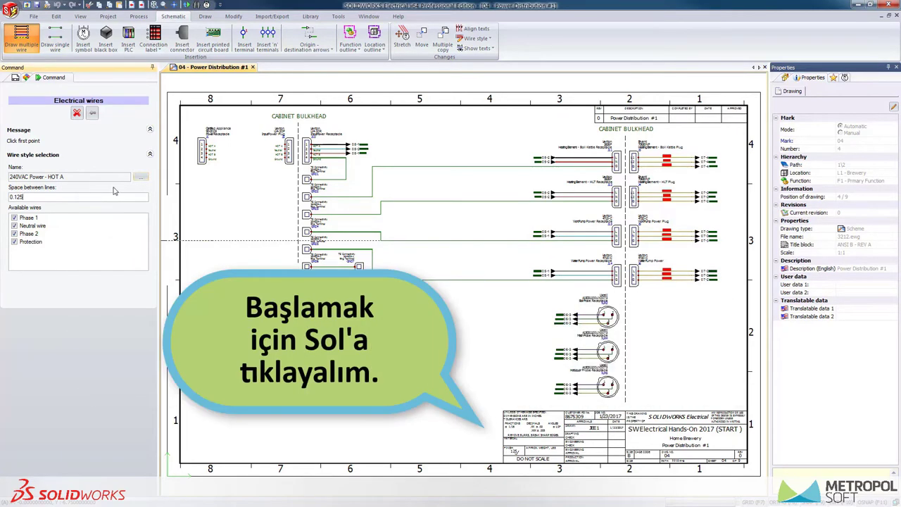
Draw the four-wire run from J1's HOT A pin across to J2's pins.
{"action": "scroll", "coordinate": [213, 130], "scroll_direction": "up", "scroll_amount": 3}
{"action": "scroll", "coordinate": [213, 130], "scroll_direction": "up", "scroll_amount": 2}
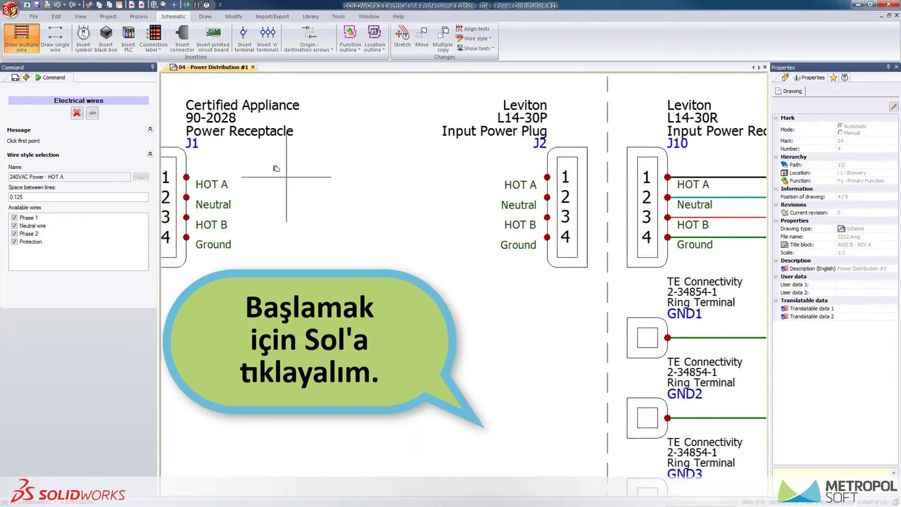
{"action": "middle_click_drag", "start_coordinate": [287, 177], "coordinate": [368, 179]}
{"action": "scroll", "coordinate": [372, 175], "scroll_direction": "down", "scroll_amount": 1}
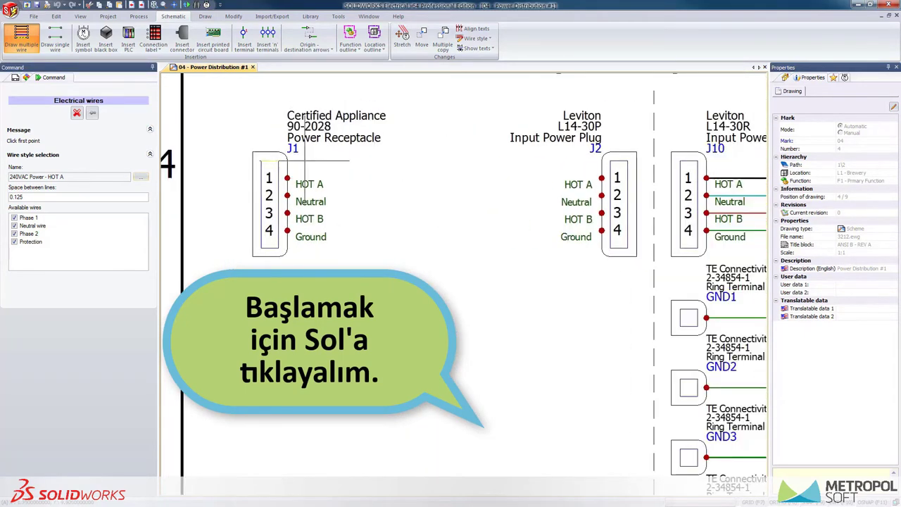
{"action": "left_click", "coordinate": [287, 178]}
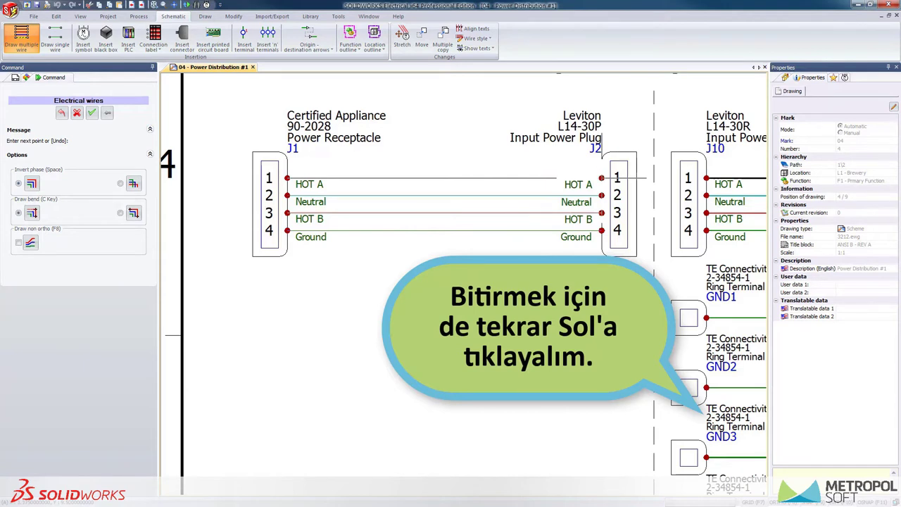
{"action": "left_click", "coordinate": [571, 167]}
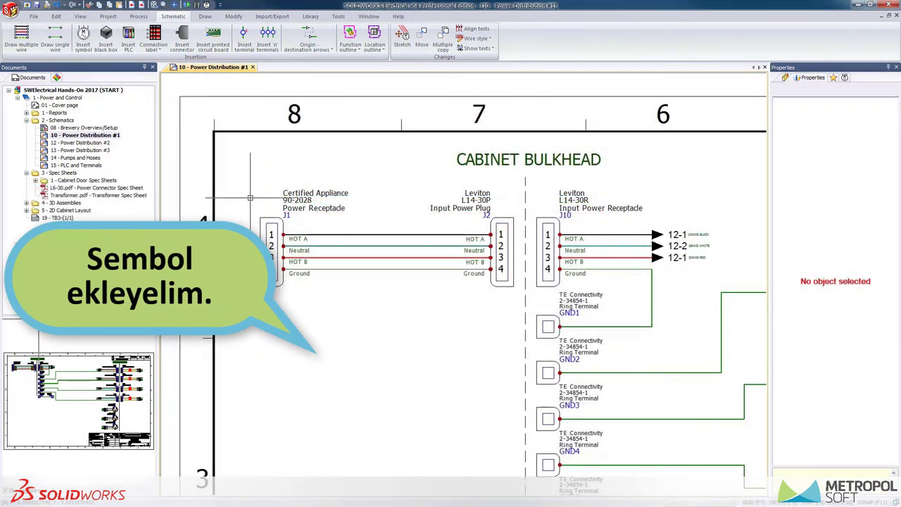
Select XLR Connector 3POS Male from the Connectors symbol library for insertion.
{"action": "left_click", "coordinate": [83, 42]}
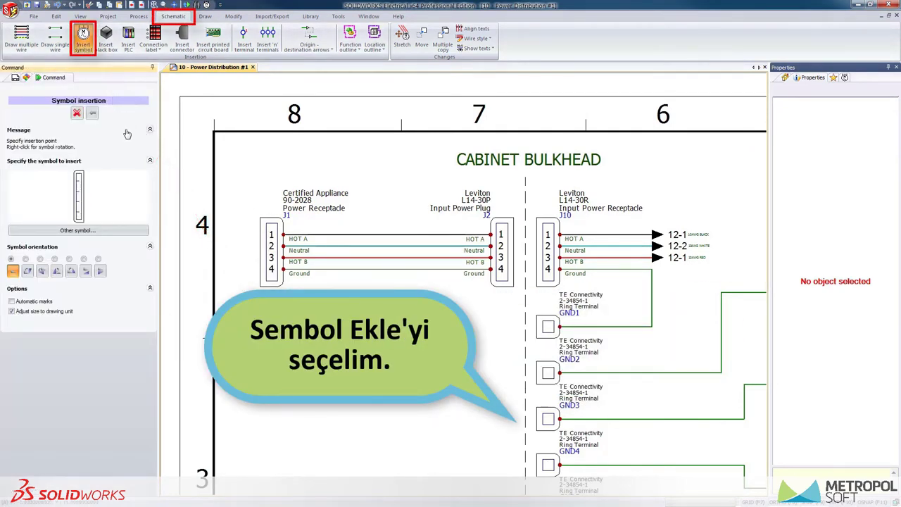
{"action": "left_click", "coordinate": [131, 234]}
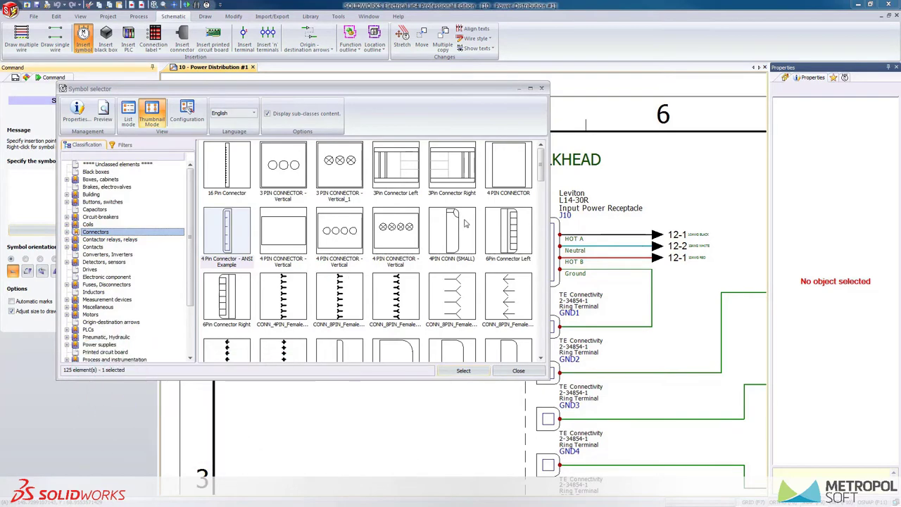
{"action": "left_click_drag", "start_coordinate": [543, 165], "coordinate": [556, 340]}
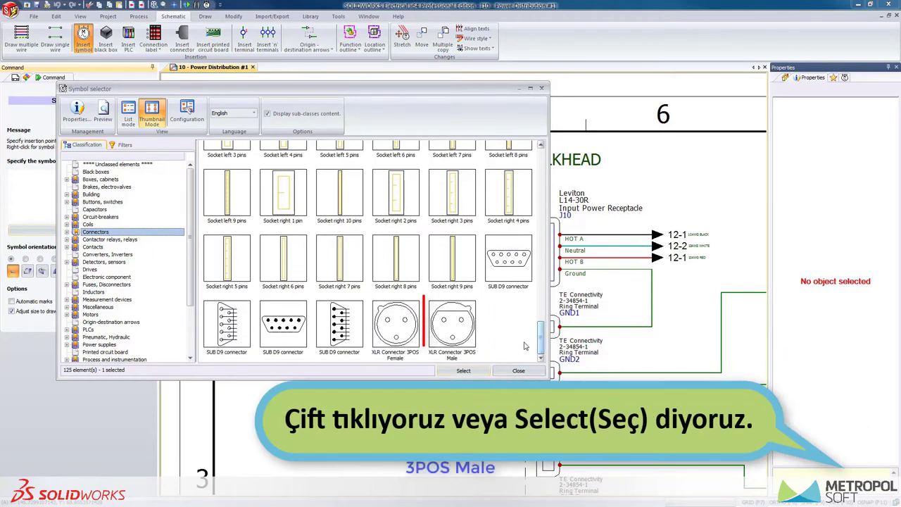
{"action": "left_click", "coordinate": [452, 323]}
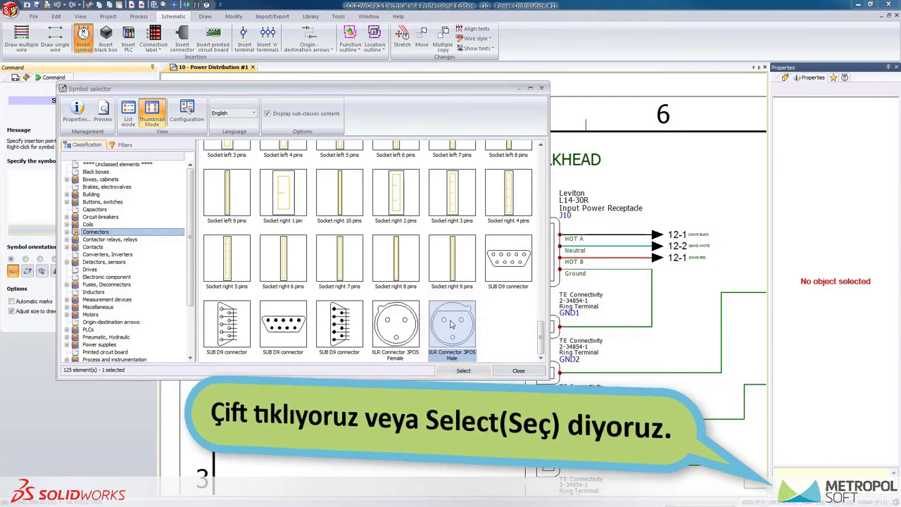
{"action": "left_click", "coordinate": [463, 371]}
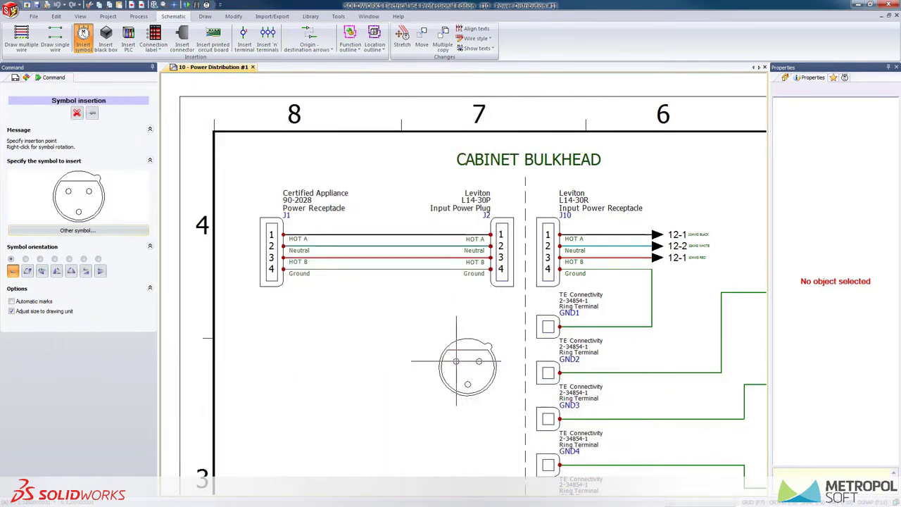
Place the XLR male symbol just right of the XLR2 Boil Probe Receptacle.
{"action": "scroll", "coordinate": [542, 369], "scroll_direction": "down", "scroll_amount": 2}
{"action": "scroll", "coordinate": [541, 369], "scroll_direction": "down", "scroll_amount": 3}
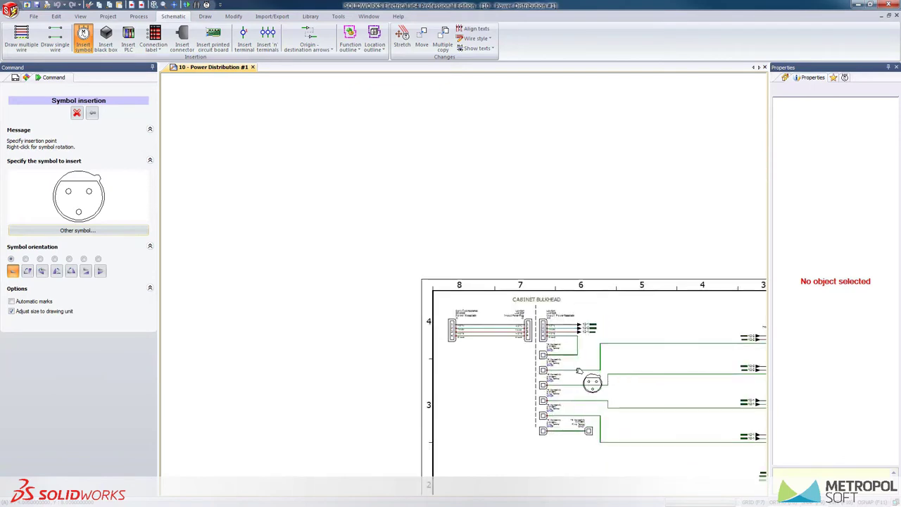
{"action": "middle_click_drag", "start_coordinate": [584, 381], "coordinate": [262, 183]}
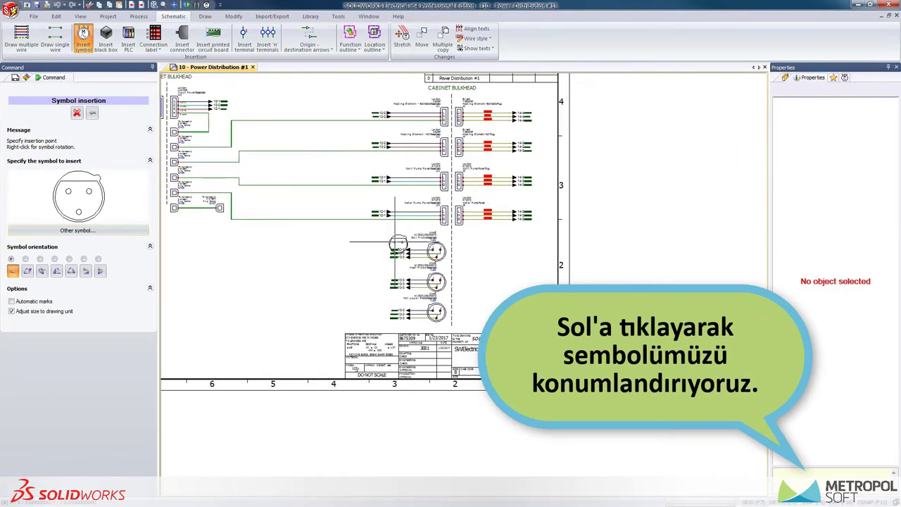
{"action": "scroll", "coordinate": [415, 258], "scroll_direction": "up", "scroll_amount": 2}
{"action": "scroll", "coordinate": [451, 258], "scroll_direction": "up", "scroll_amount": 2}
{"action": "scroll", "coordinate": [460, 257], "scroll_direction": "up", "scroll_amount": 2}
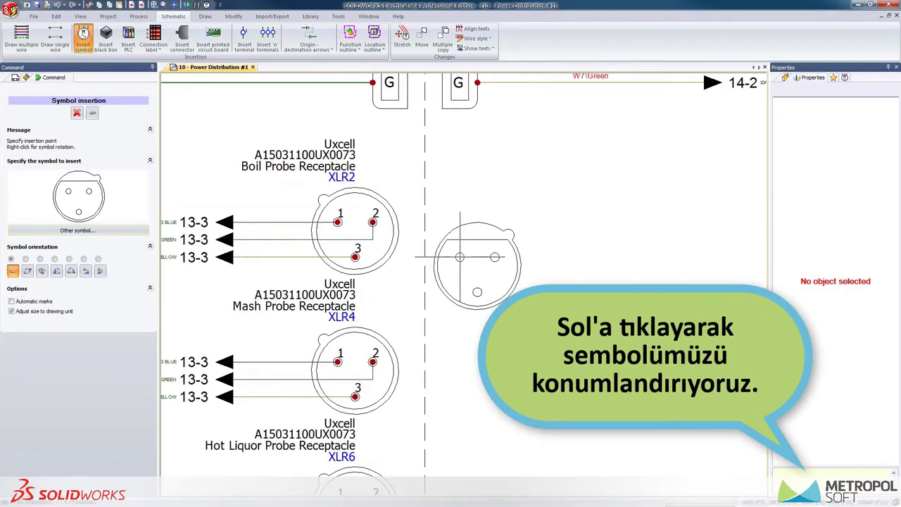
{"action": "scroll", "coordinate": [462, 225], "scroll_direction": "up", "scroll_amount": 2}
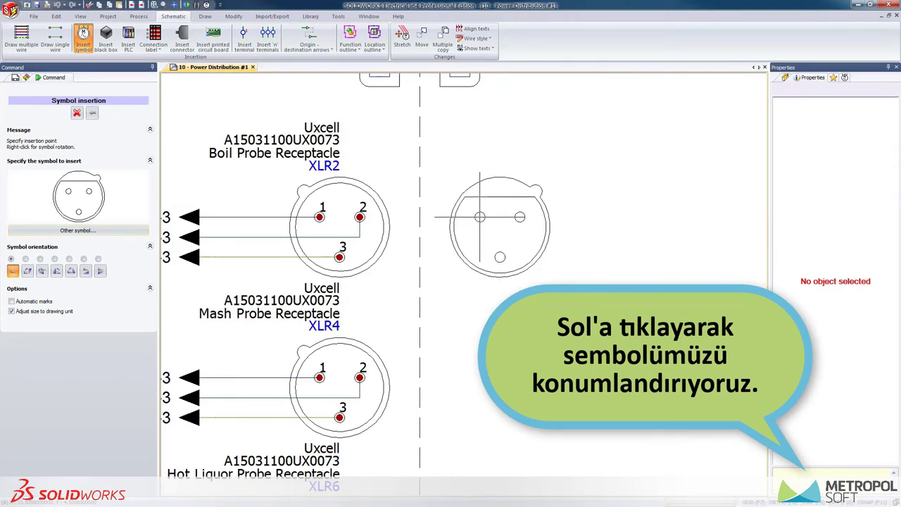
{"action": "left_click", "coordinate": [480, 216]}
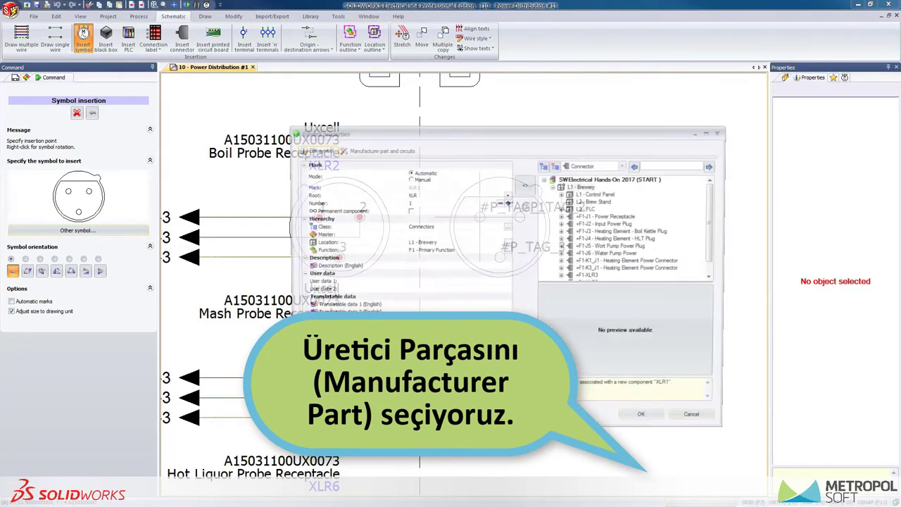
Assign Seismic part SAPT12M to XLR1 by searching references for 'SAP', then confirm.
{"action": "left_click", "coordinate": [381, 151]}
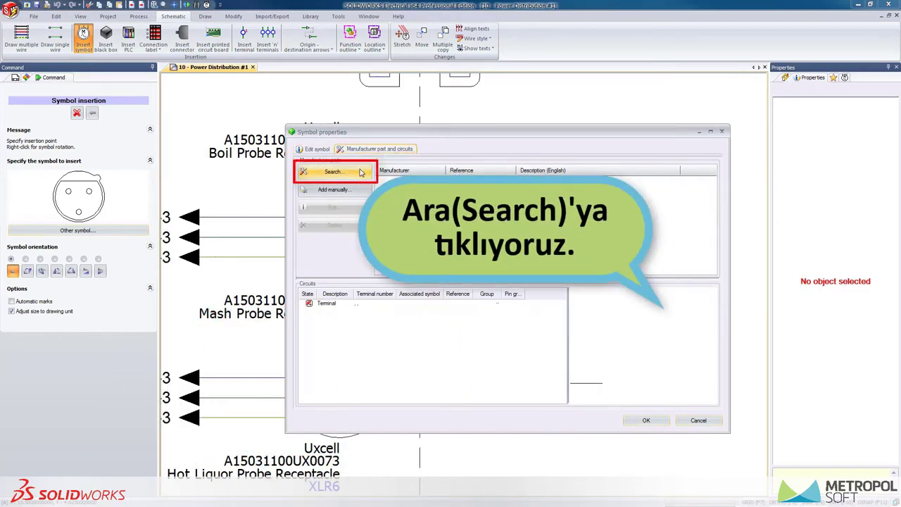
{"action": "left_click", "coordinate": [360, 172]}
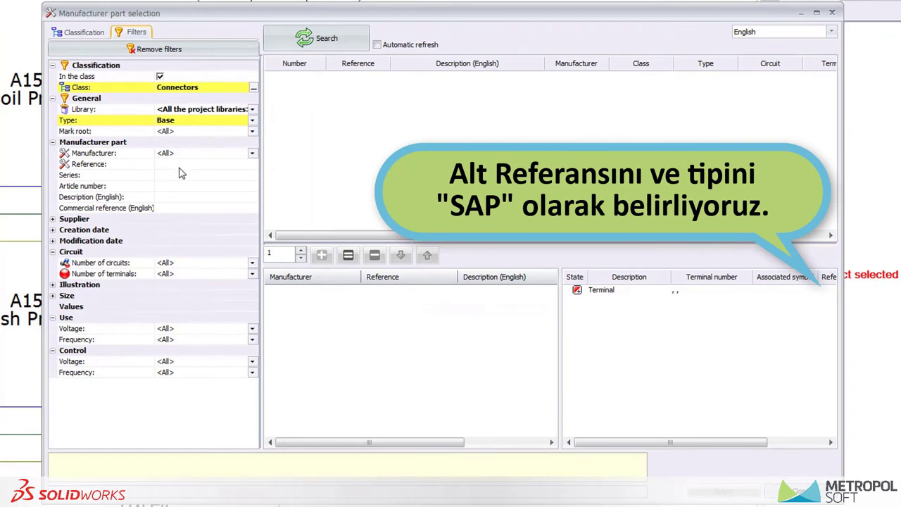
{"action": "left_click", "coordinate": [181, 164]}
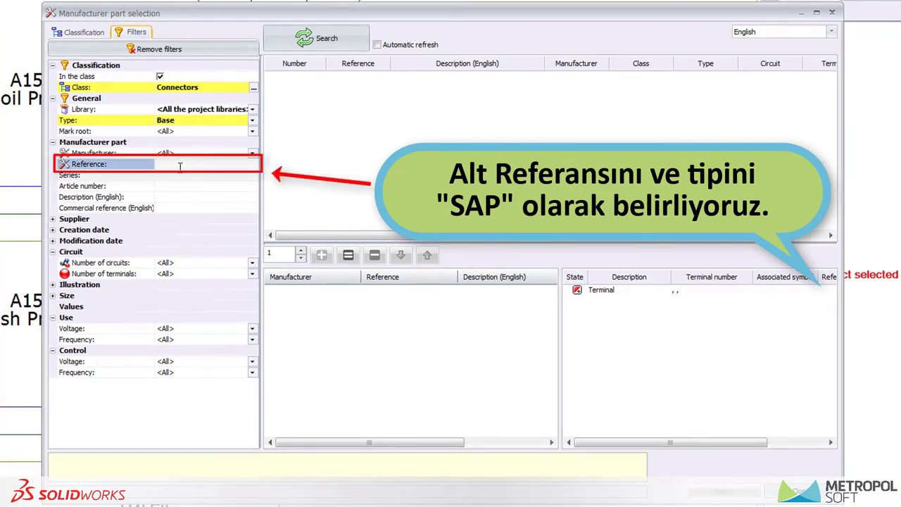
{"action": "type", "text": "SAP"}
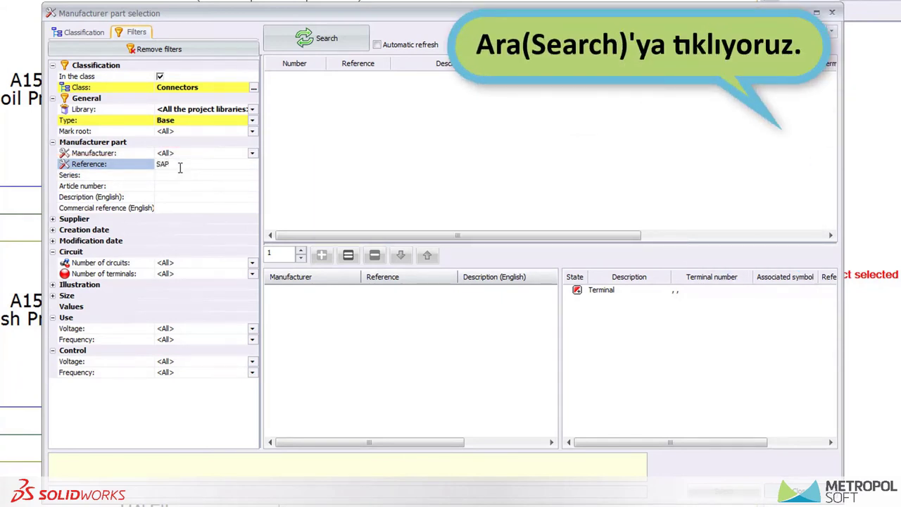
{"action": "left_click", "coordinate": [328, 42]}
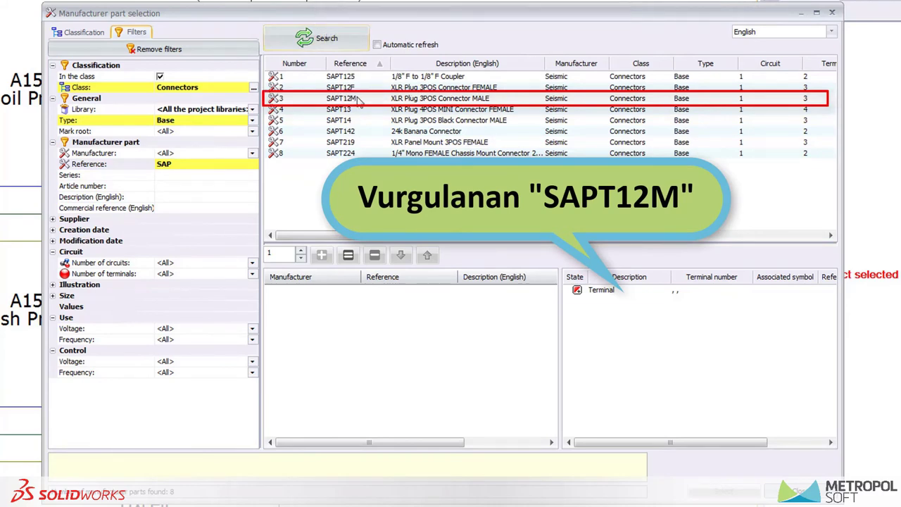
{"action": "left_click", "coordinate": [359, 99]}
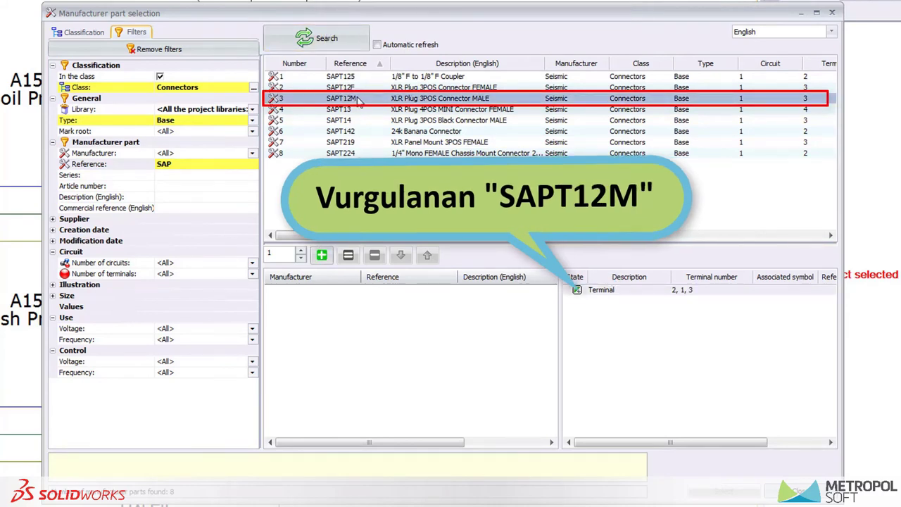
{"action": "left_click", "coordinate": [322, 255]}
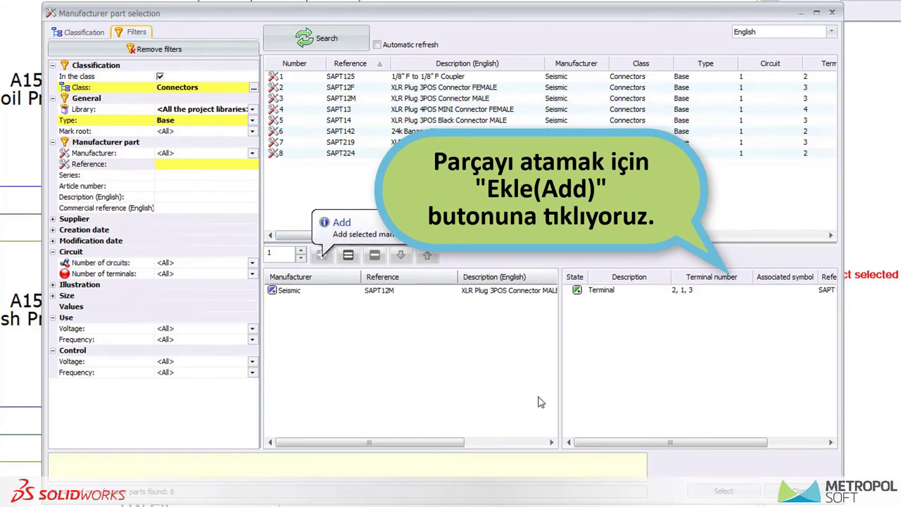
{"action": "left_click", "coordinate": [710, 492]}
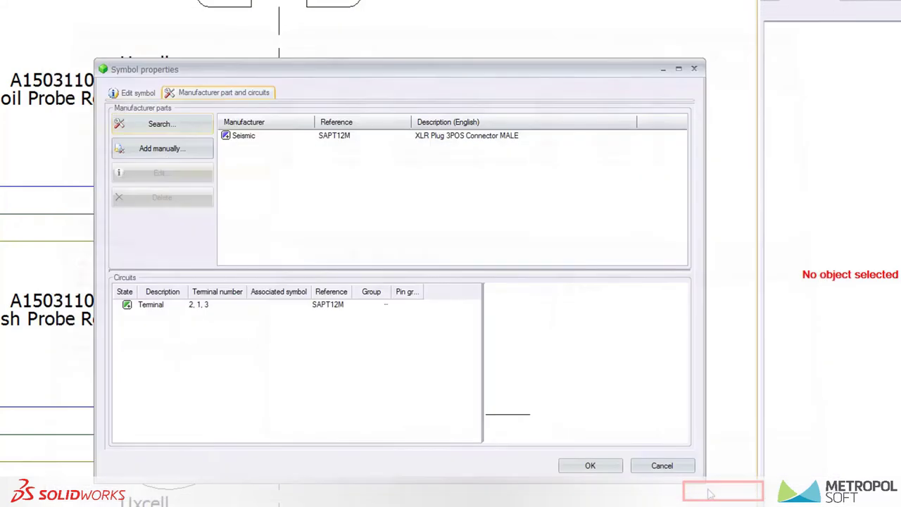
{"action": "left_click", "coordinate": [610, 466]}
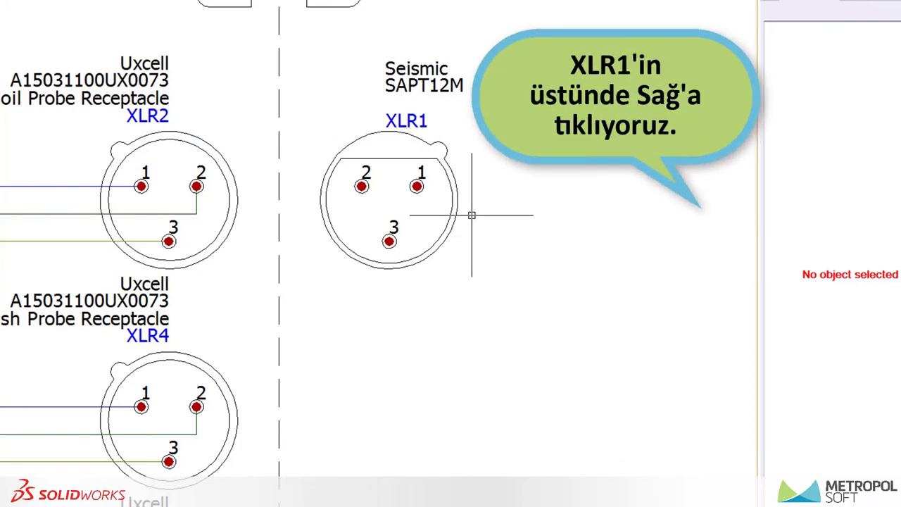
Uncheck the Manufacturer : "Seismic" attribute on XLR1 to hide that label.
{"action": "right_click", "coordinate": [414, 124]}
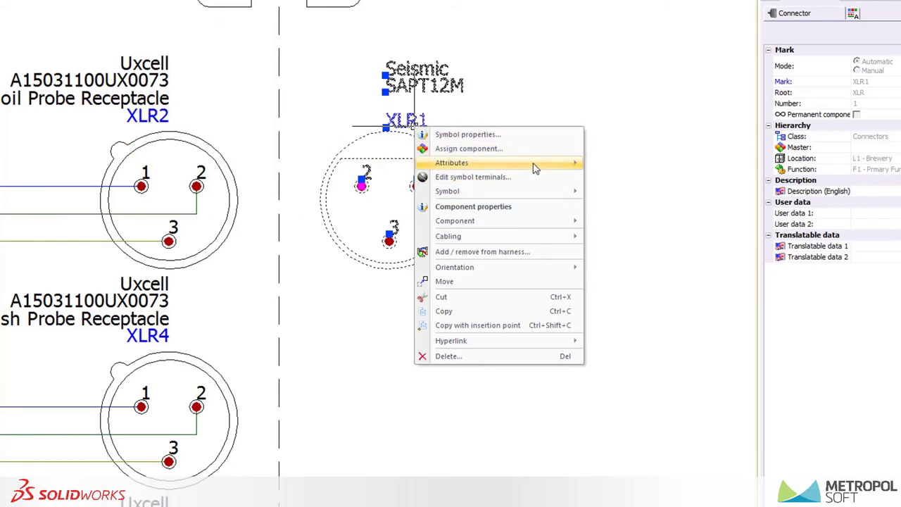
{"action": "mouse_move", "coordinate": [498, 163]}
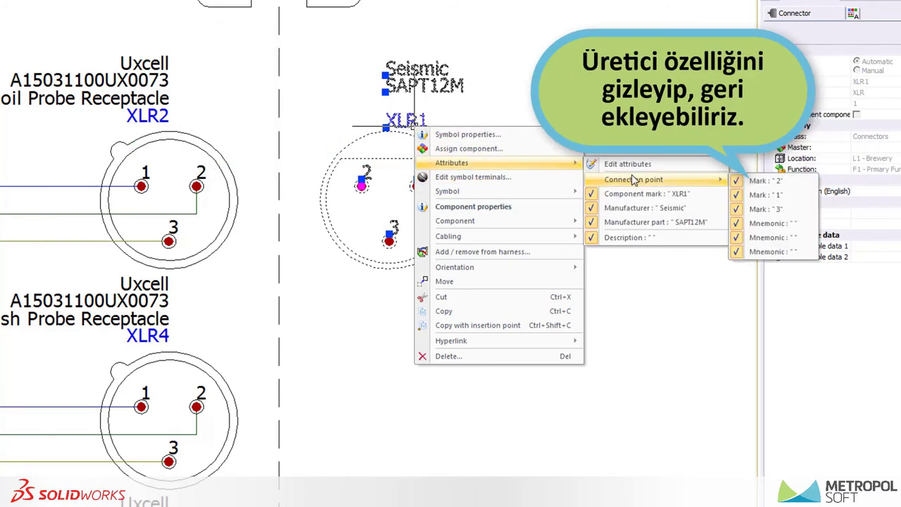
{"action": "left_click", "coordinate": [641, 209]}
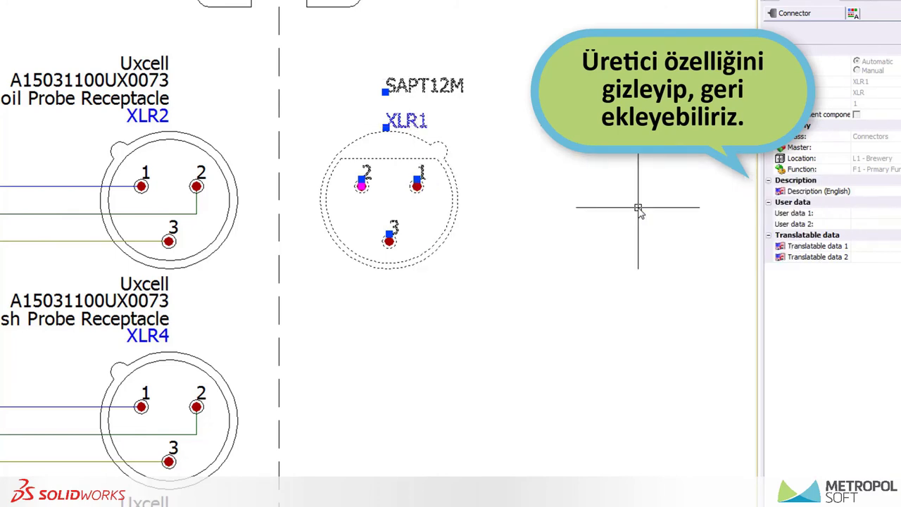